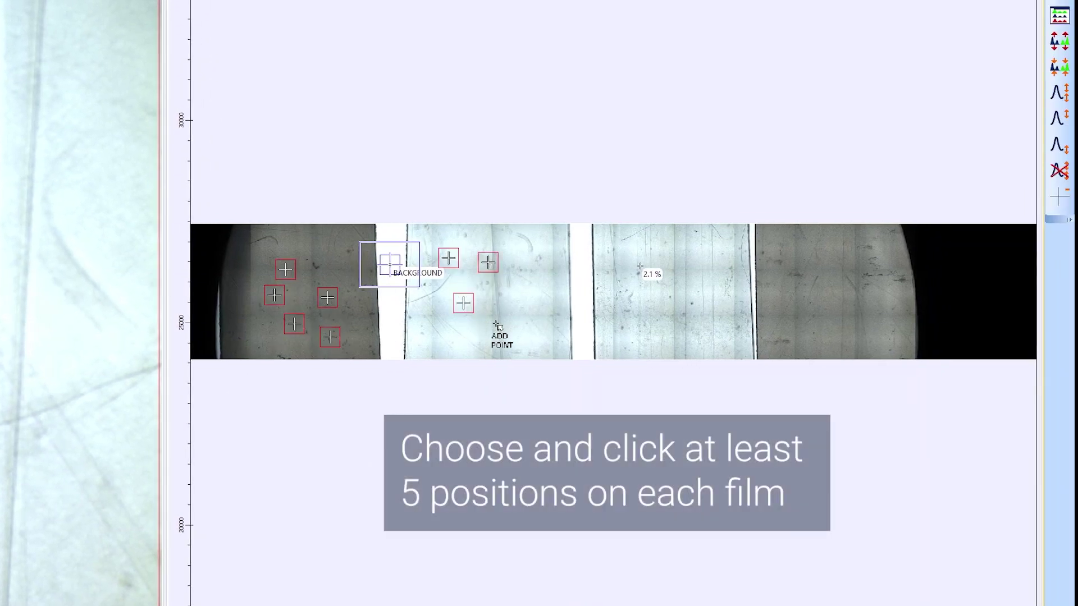
- Add measurement points on the second and third films and apply the point settings to all positions
left_click(493, 324)
left_click(513, 295)
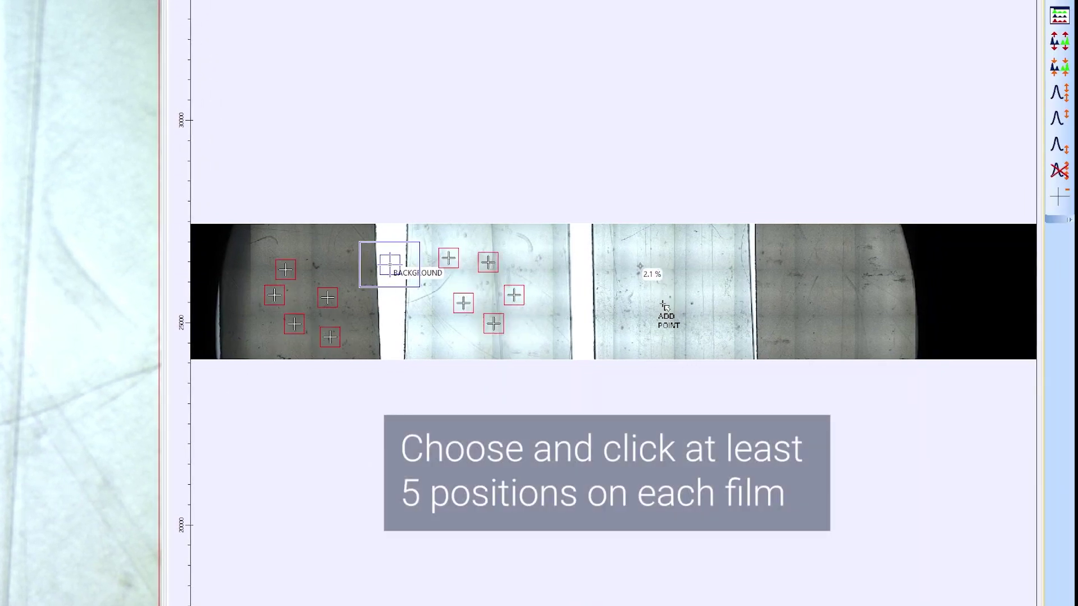
left_click(661, 303)
left_click(680, 263)
left_click(696, 308)
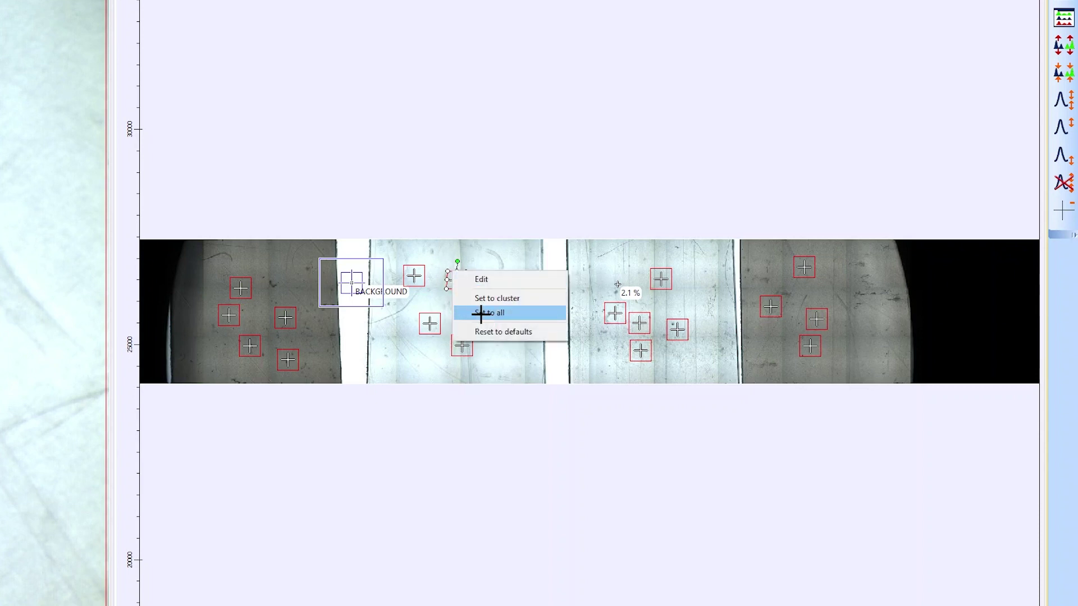
left_click(481, 313)
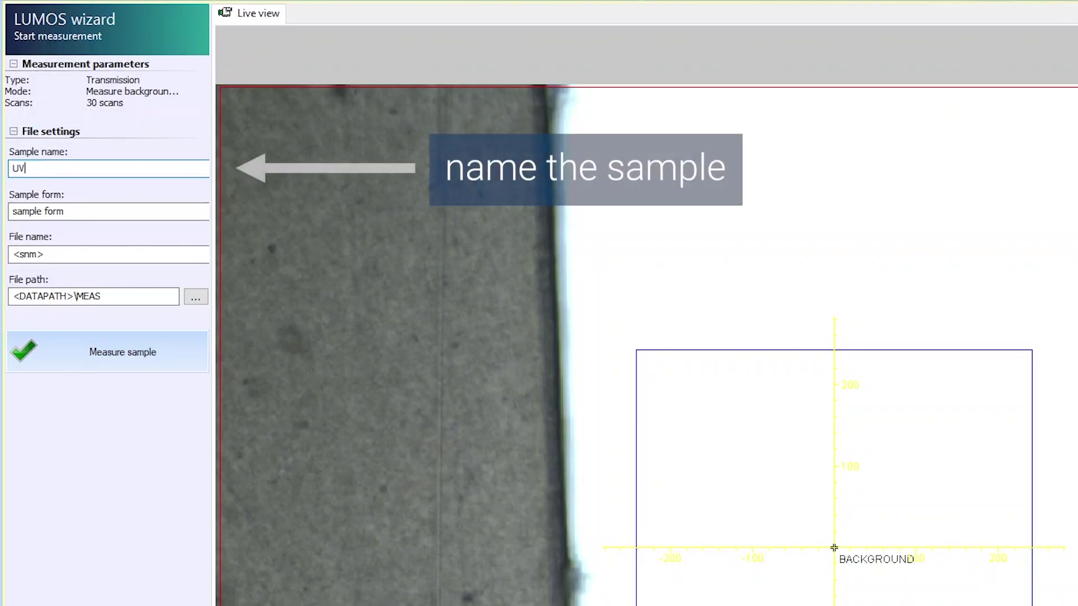
type("random")
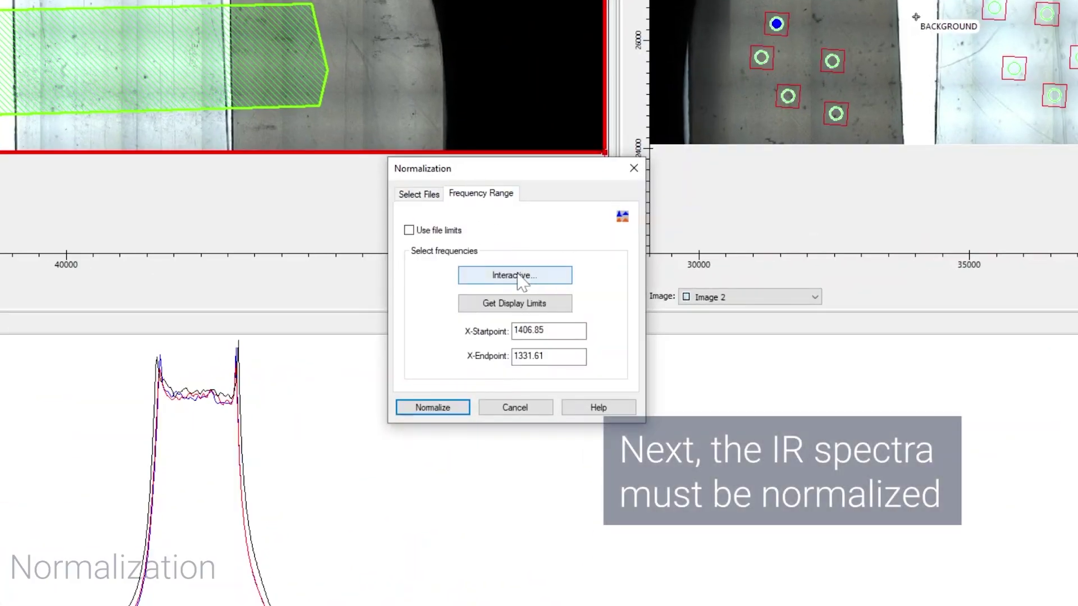
- Pick the 1575.57–1517.24 frequency range interactively and normalize the measured spectra
left_click(520, 280)
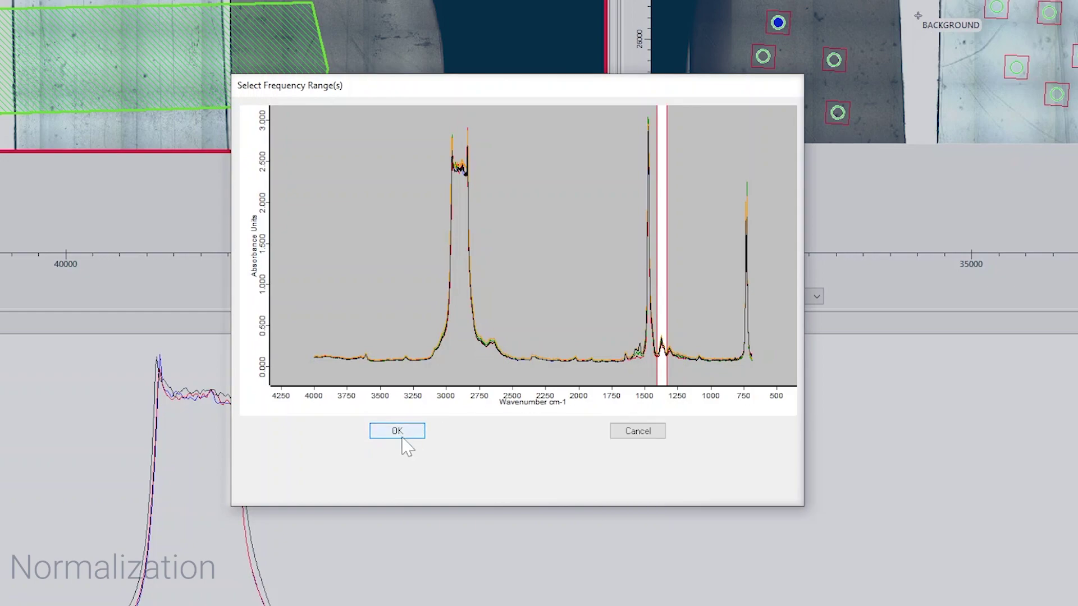
left_click(396, 432)
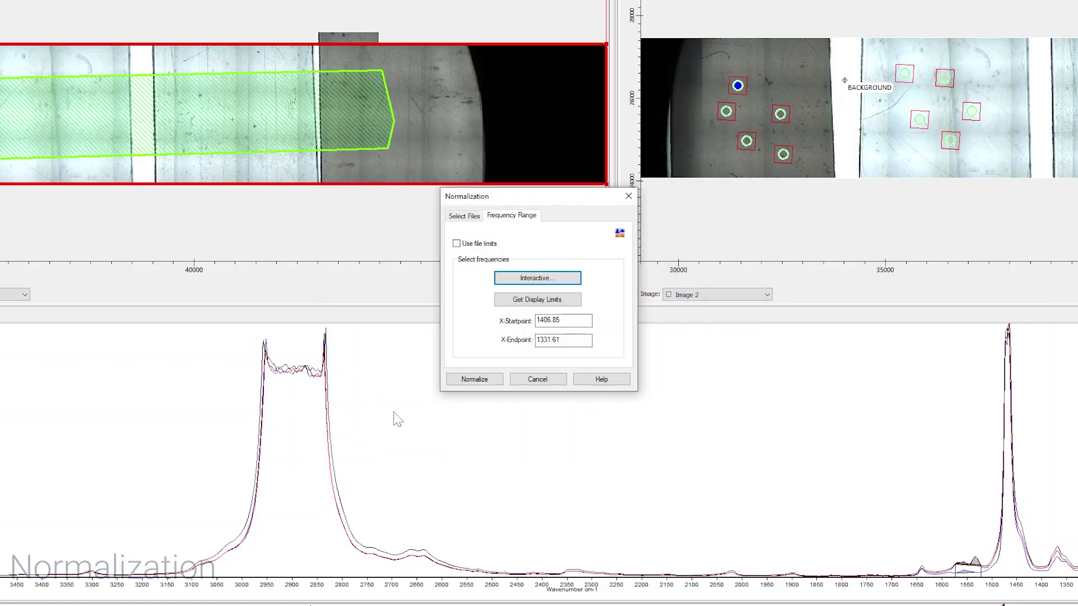
left_click(474, 380)
- Rescale the spectra vertically and integrate the band to build the coloured chemical image
right_click(643, 407)
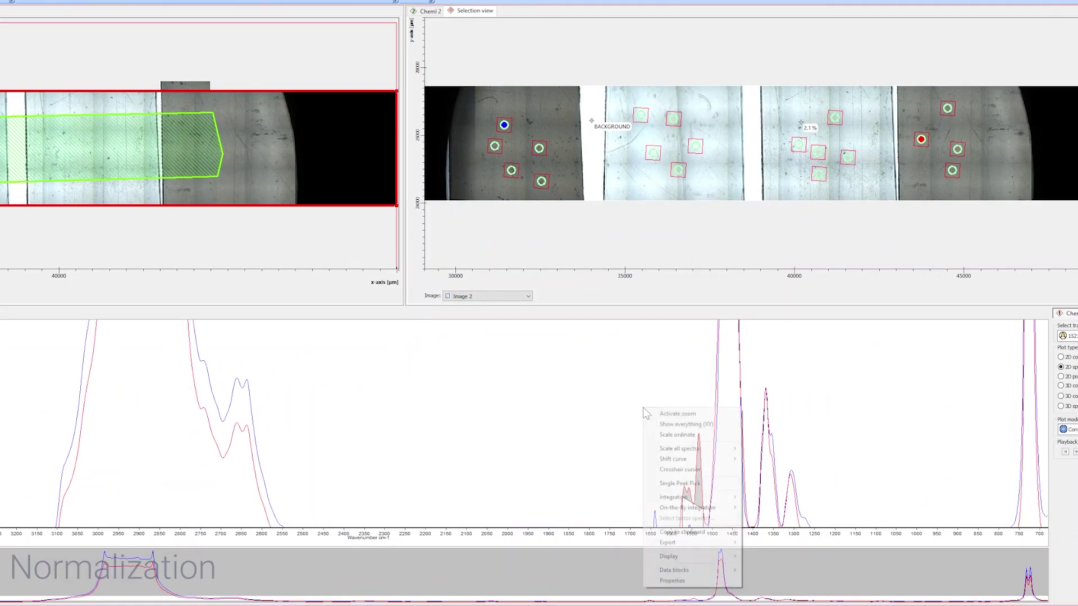
left_click(674, 435)
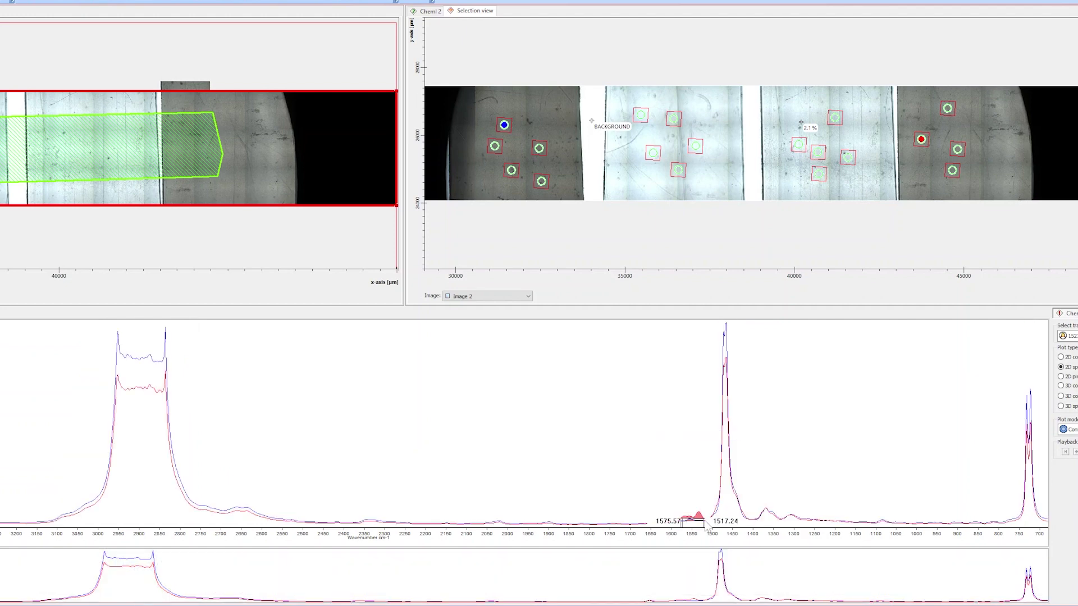
right_click(640, 411)
mouse_move(479, 399)
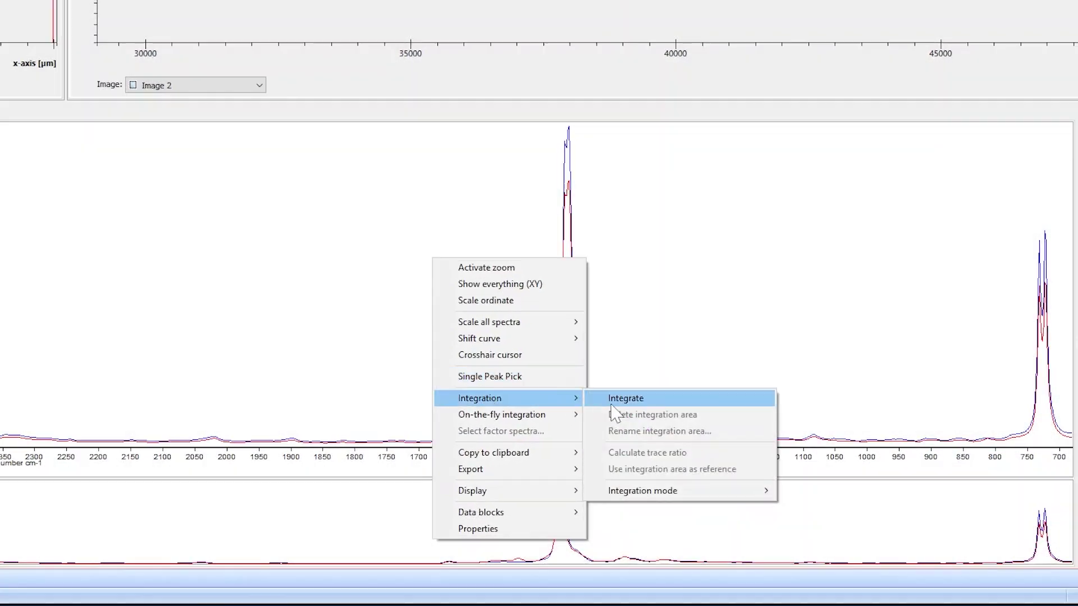
left_click(626, 398)
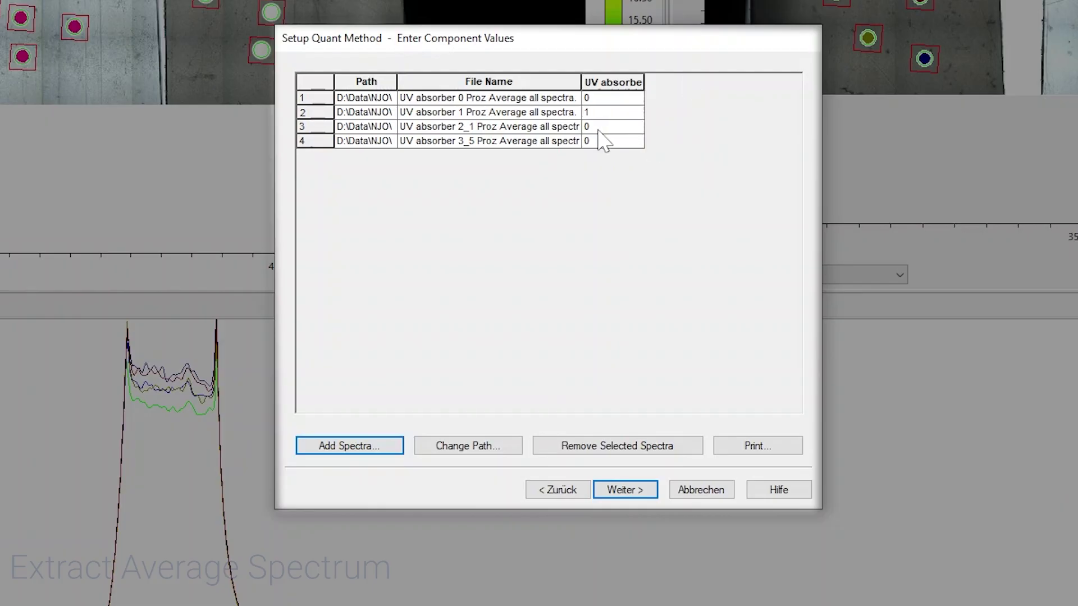
- Enter UV absorber values 2.1 and 3.5, widen the calibration band, and save the quant method
left_click(607, 126)
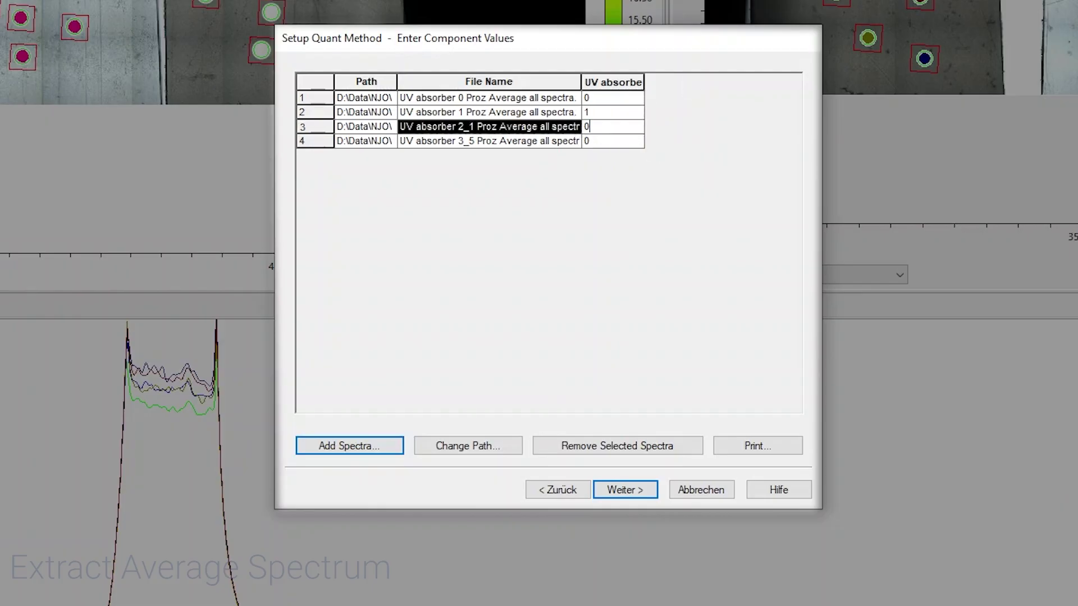
type("2.1")
left_click(611, 141)
type("3.5")
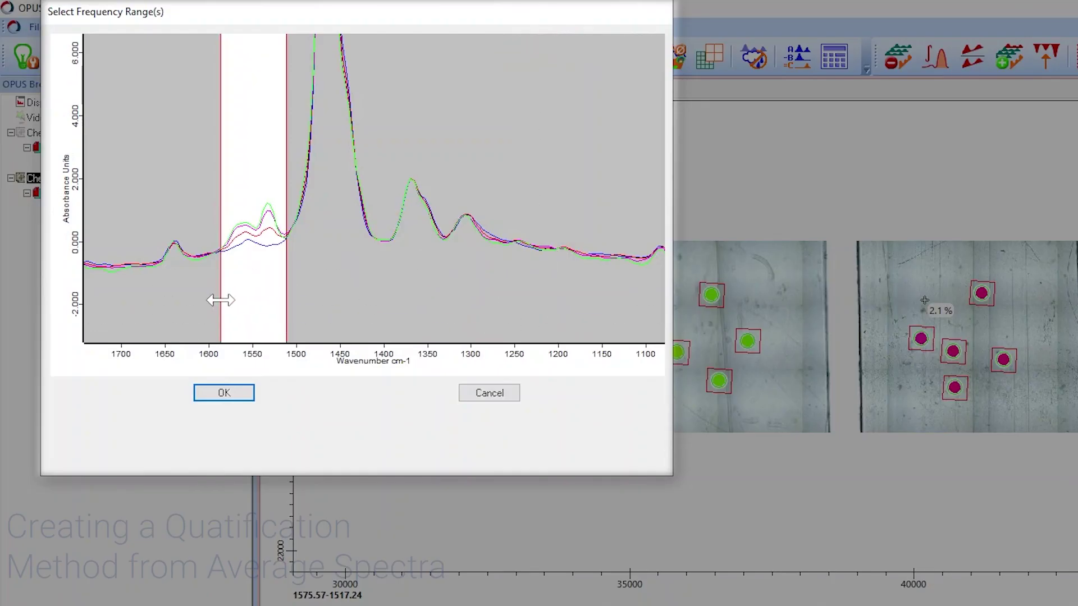
left_click_drag(221, 301, 208, 301)
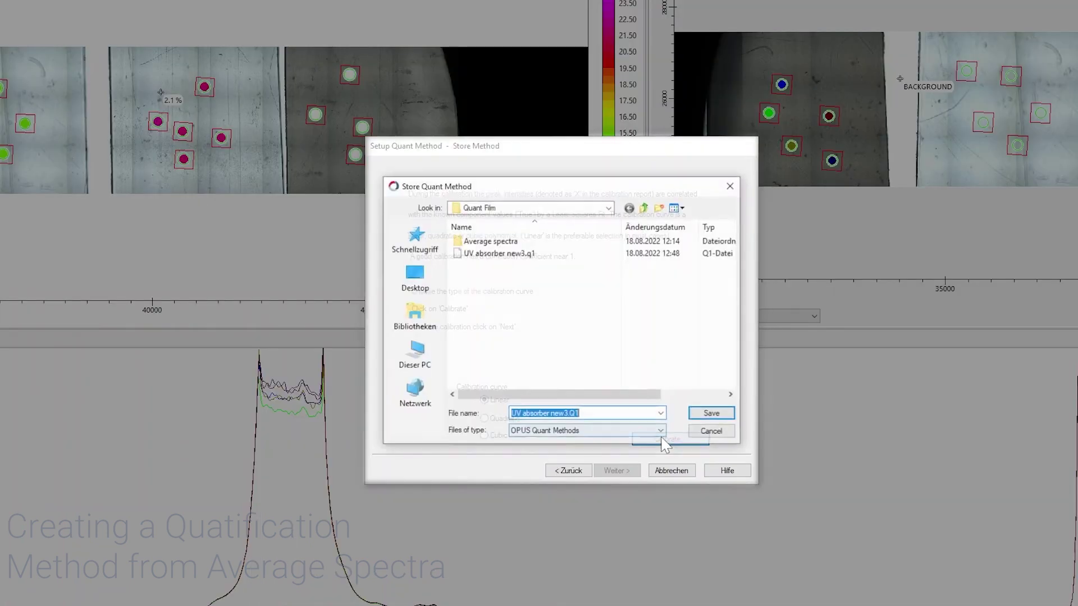
left_click(712, 413)
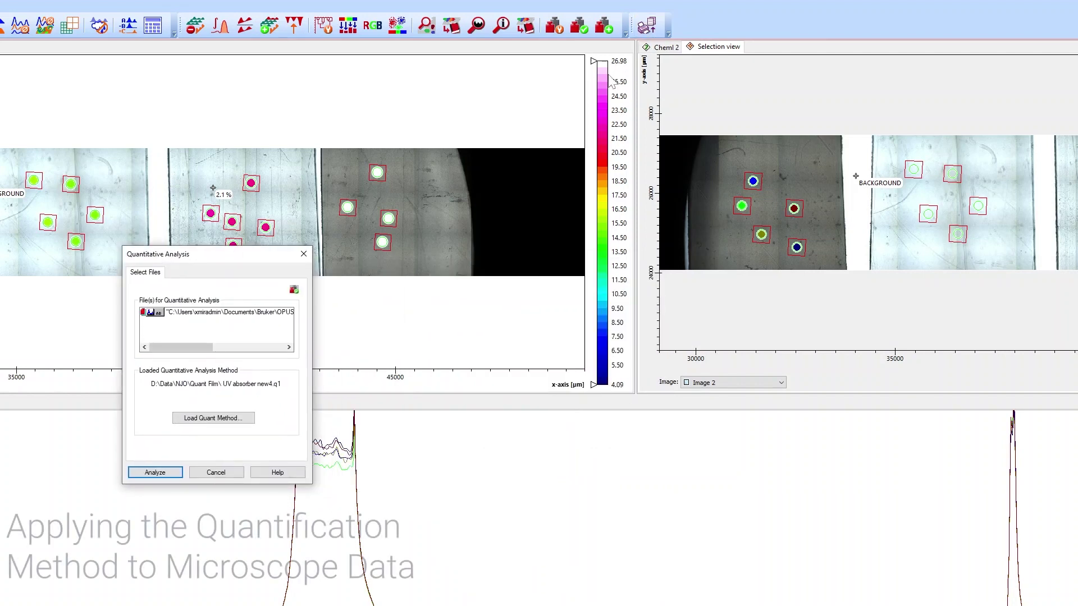
- Analyze the measured spectra so the map shows predicted UV absorber values (about −0.17 to 3.26)
left_click(154, 473)
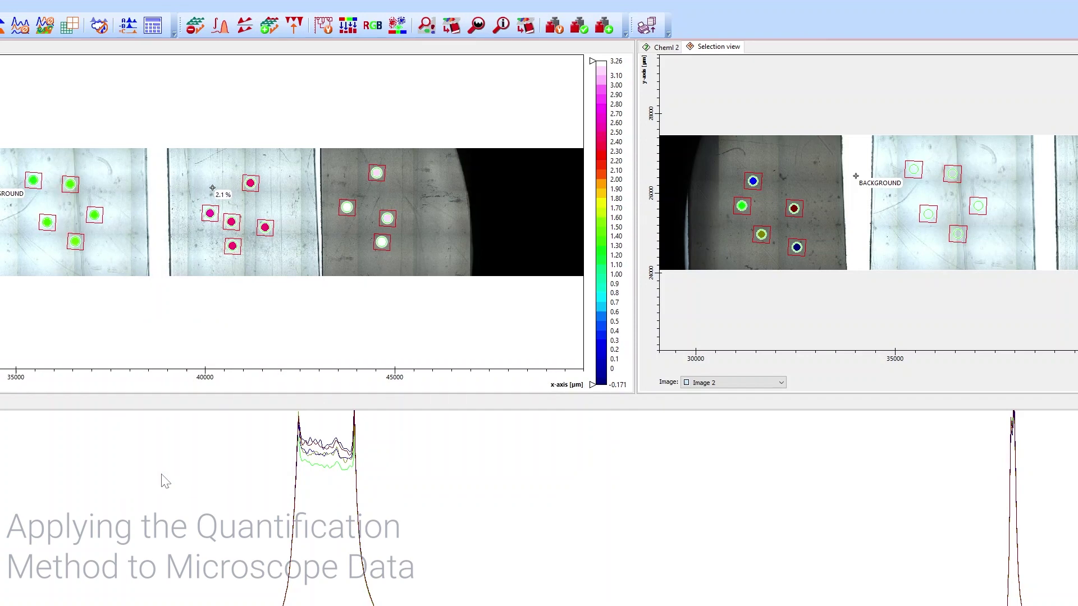